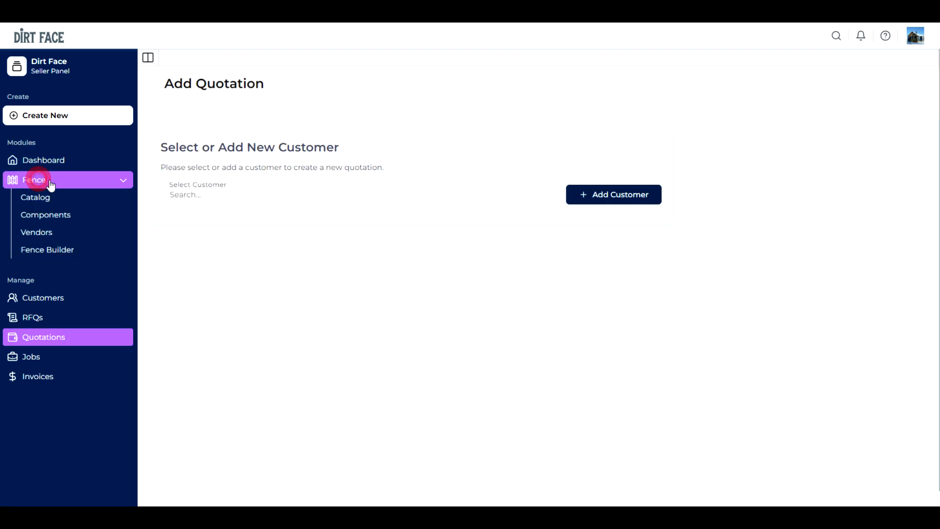
# - Select the first listed customer for the new quotation, set the reference name to "test" and continue to the fence setup
pyautogui.click(227, 195)
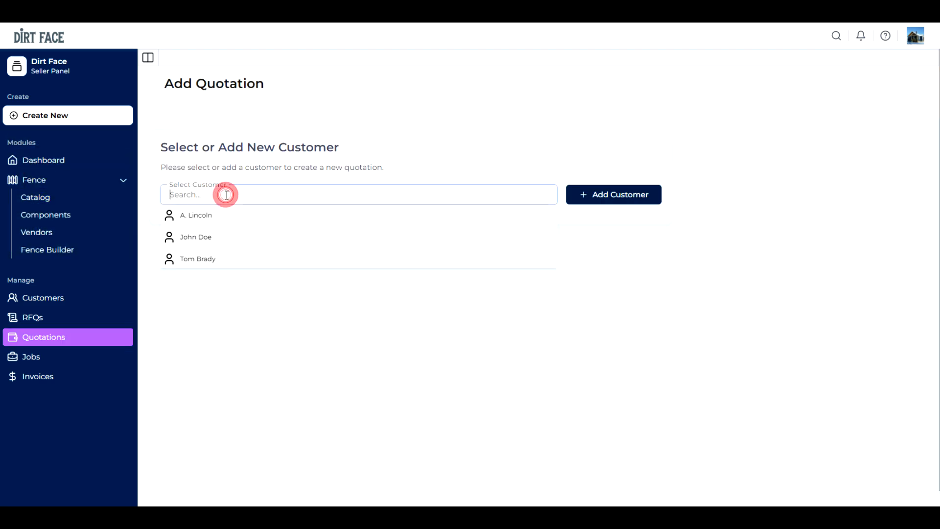
pyautogui.click(203, 214)
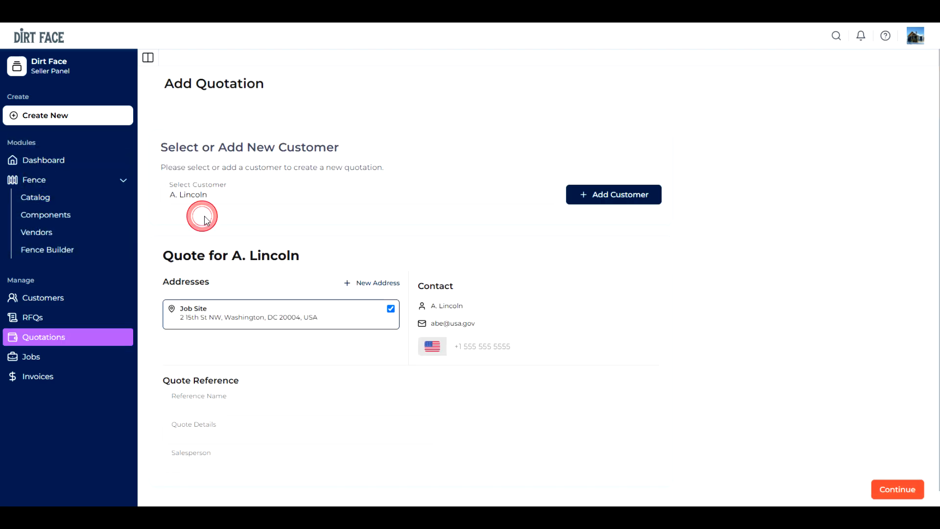
pyautogui.click(195, 407)
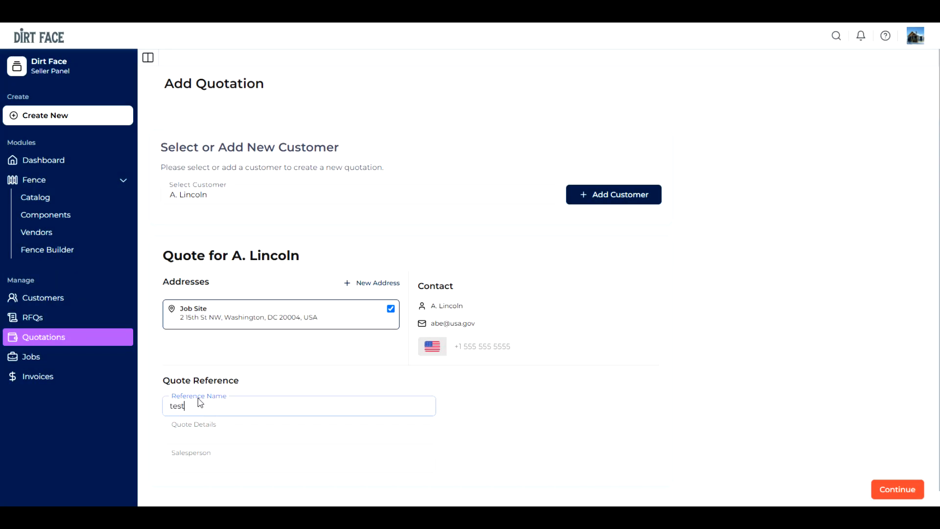
pyautogui.click(908, 490)
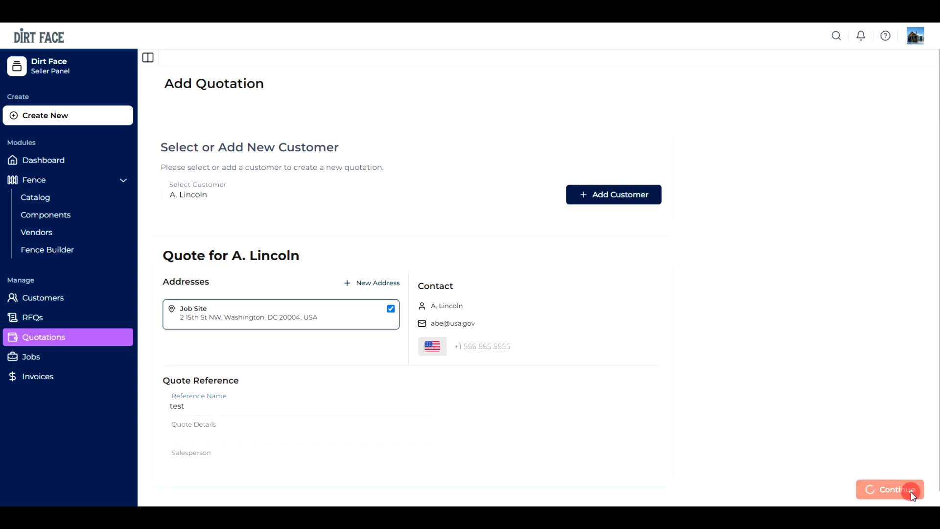
# - Configure a wood fence in the Privacy Wood Fence with Cap style, 5 ft high and Pressure Treated, and proceed to the canvas selection
pyautogui.click(527, 157)
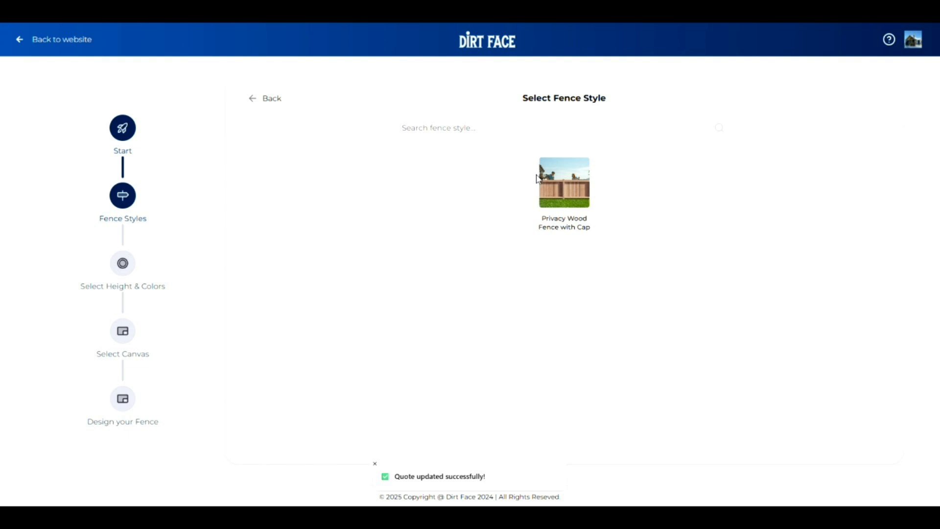
pyautogui.click(562, 189)
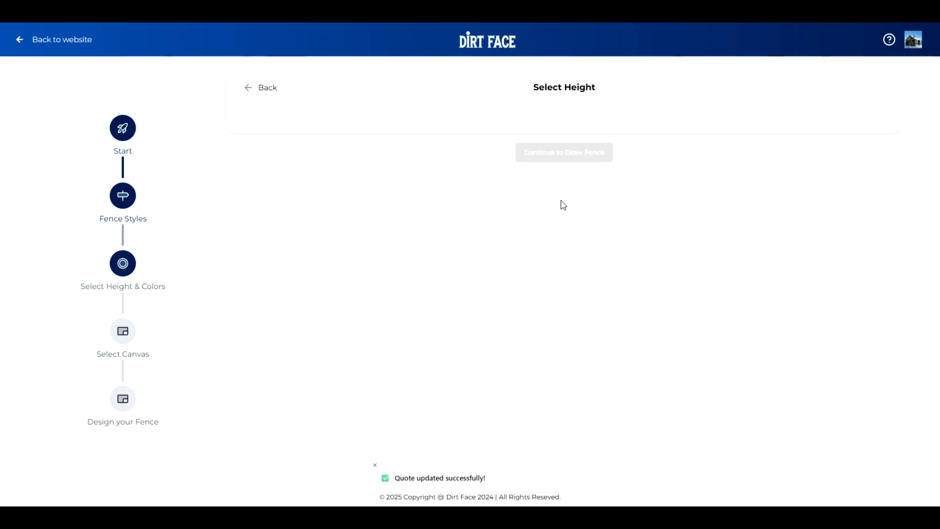
pyautogui.click(563, 129)
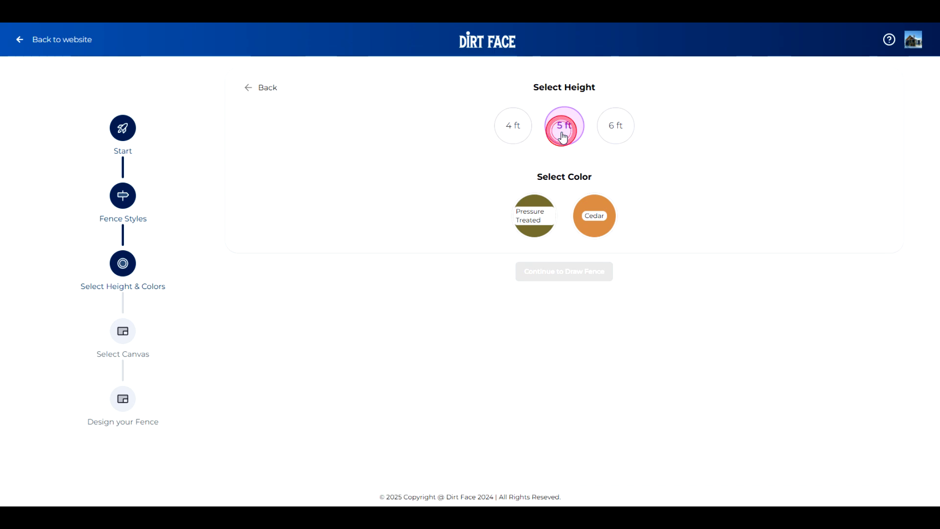
pyautogui.click(527, 223)
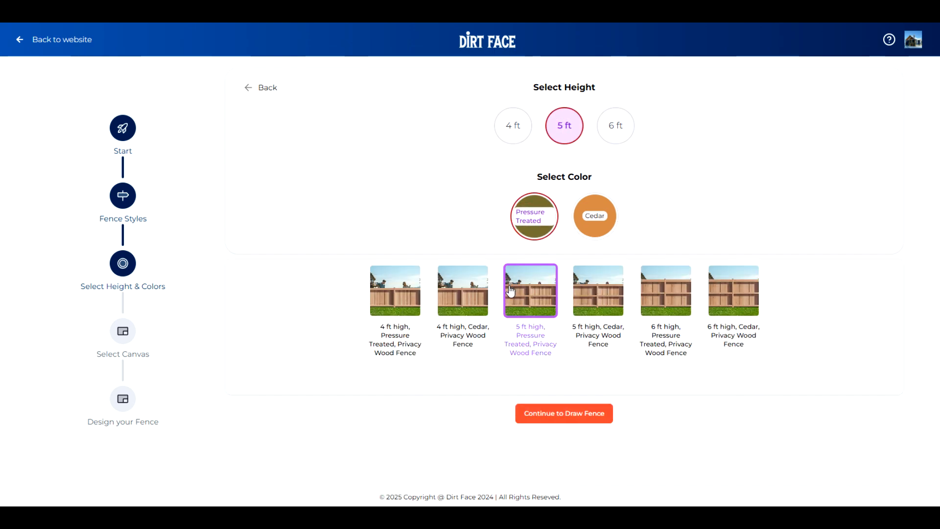
pyautogui.click(564, 416)
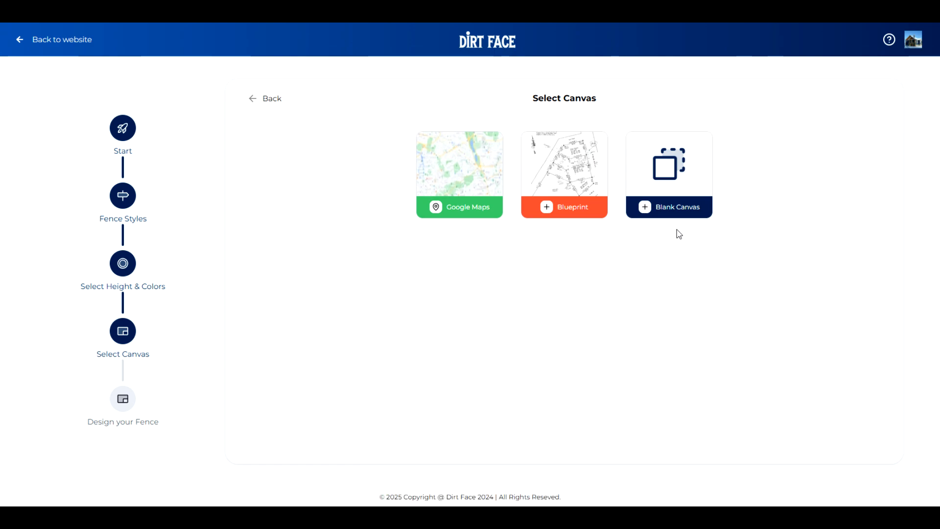
# - On a blank canvas, draw a fence corner about 66 ft across and 46 ft down, ending in a single swing gate about 72 in wide
pyautogui.click(674, 172)
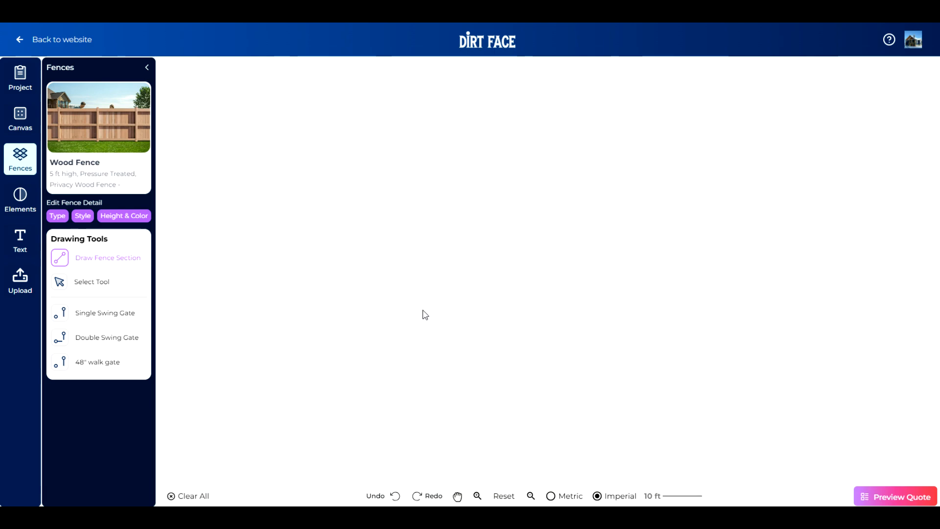
pyautogui.click(58, 261)
pyautogui.click(362, 170)
pyautogui.click(599, 171)
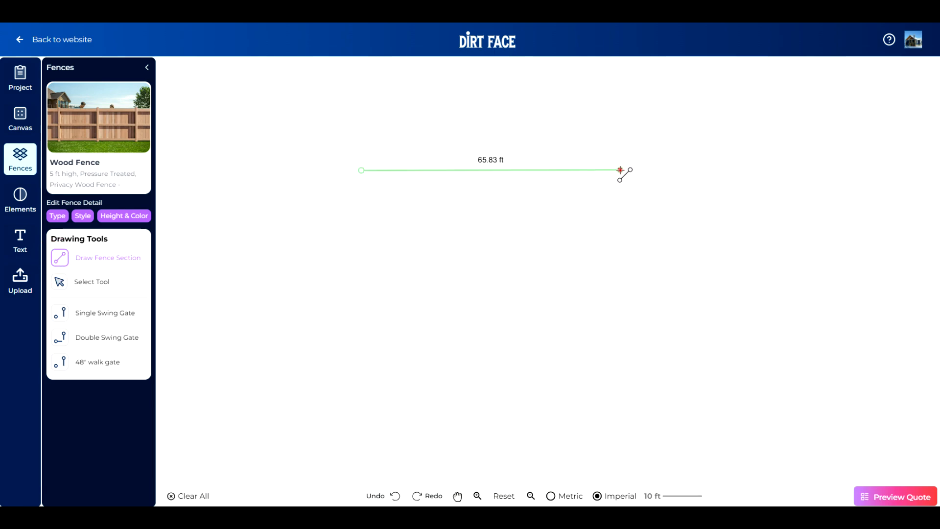
pyautogui.click(621, 169)
pyautogui.click(620, 170)
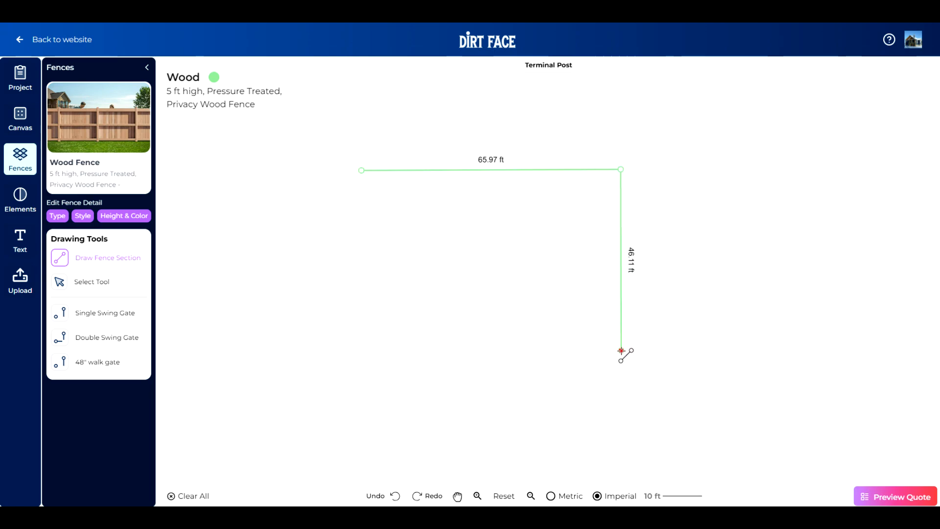
pyautogui.click(620, 351)
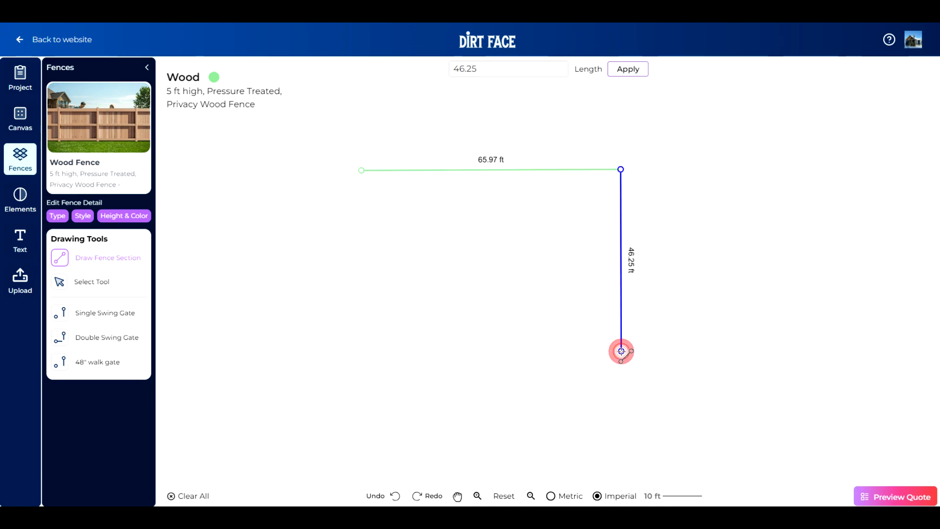
pyautogui.click(123, 315)
# - Switch the canvas to Blueprint, agree to clear the existing drawing, and upload "real property report RPR.pdf"
pyautogui.click(20, 120)
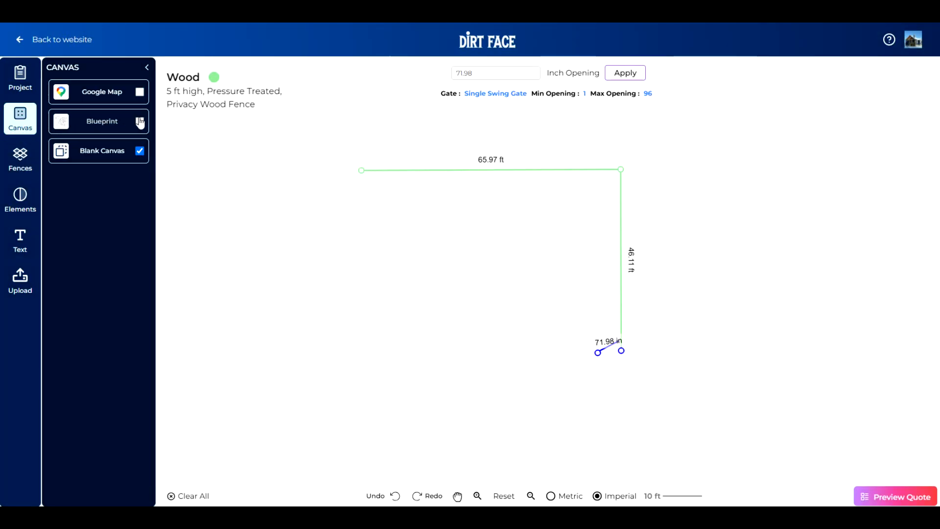
pyautogui.click(139, 121)
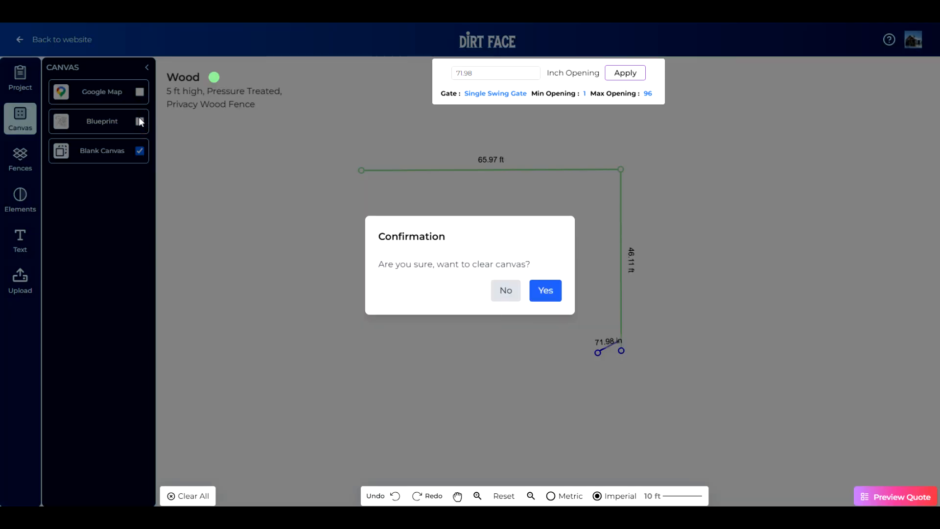
pyautogui.click(555, 300)
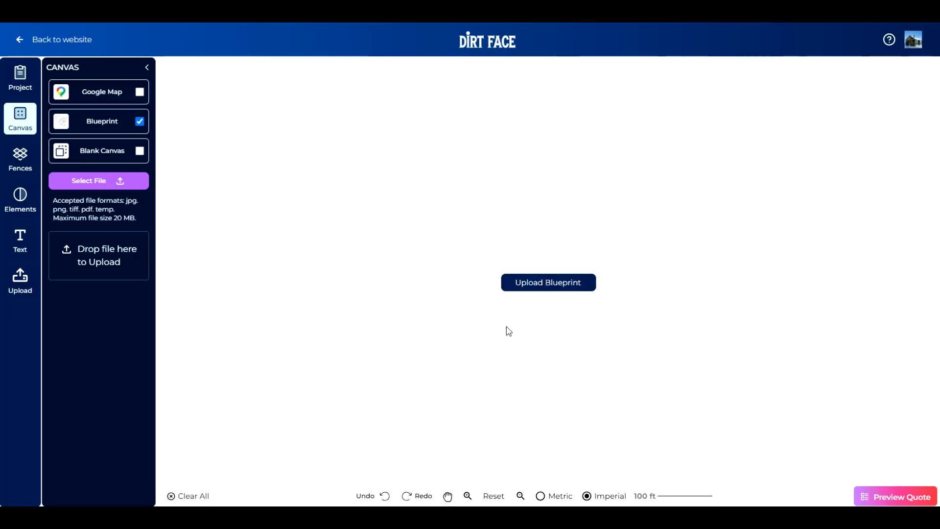
pyautogui.click(548, 281)
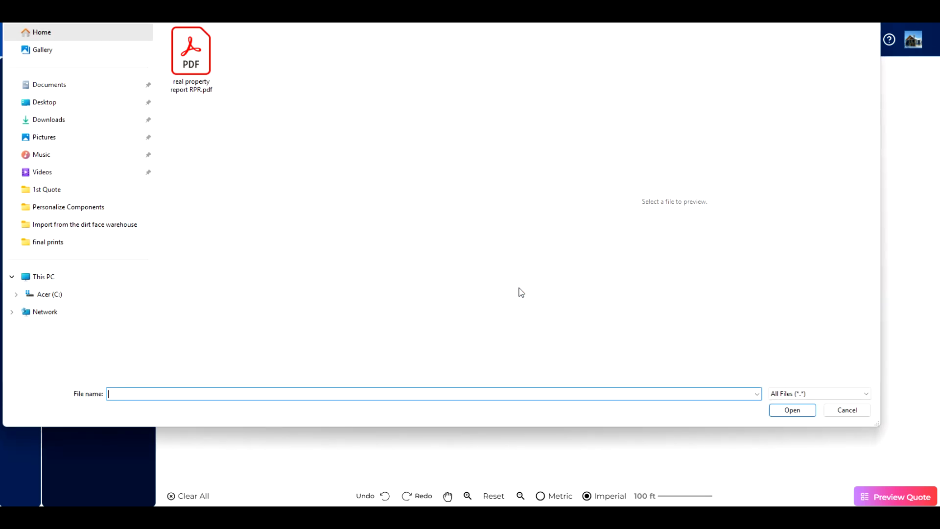
pyautogui.click(193, 66)
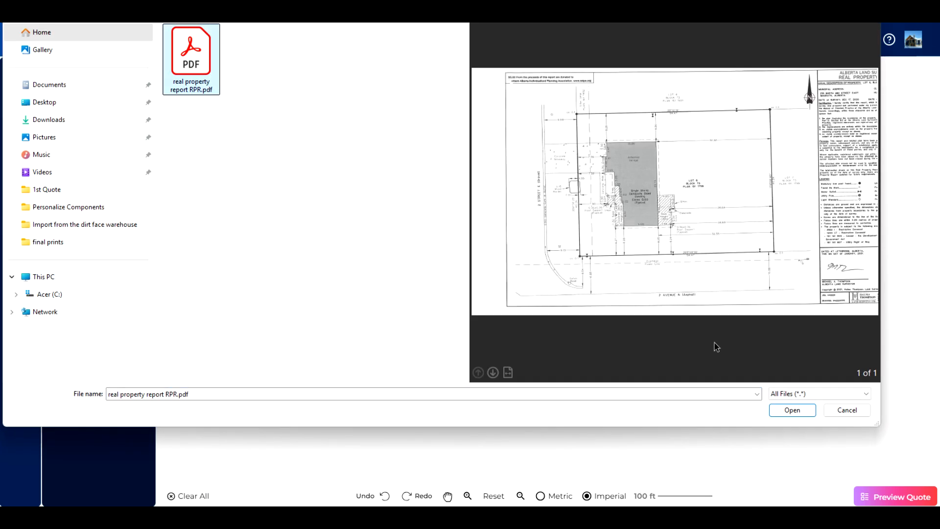
pyautogui.click(792, 409)
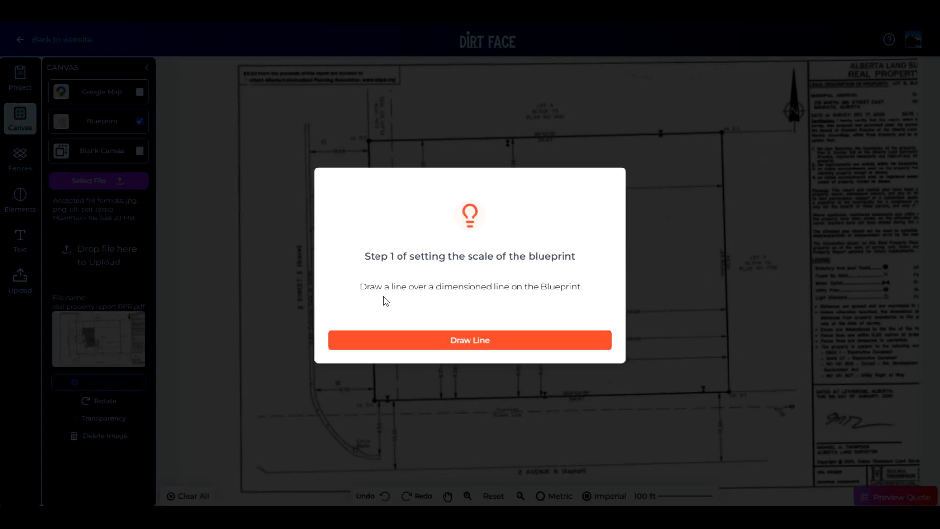
# - Set the blueprint scale by drawing a line over the 32.32 dimension east of the garage and assigning it 32.32 m
pyautogui.click(474, 340)
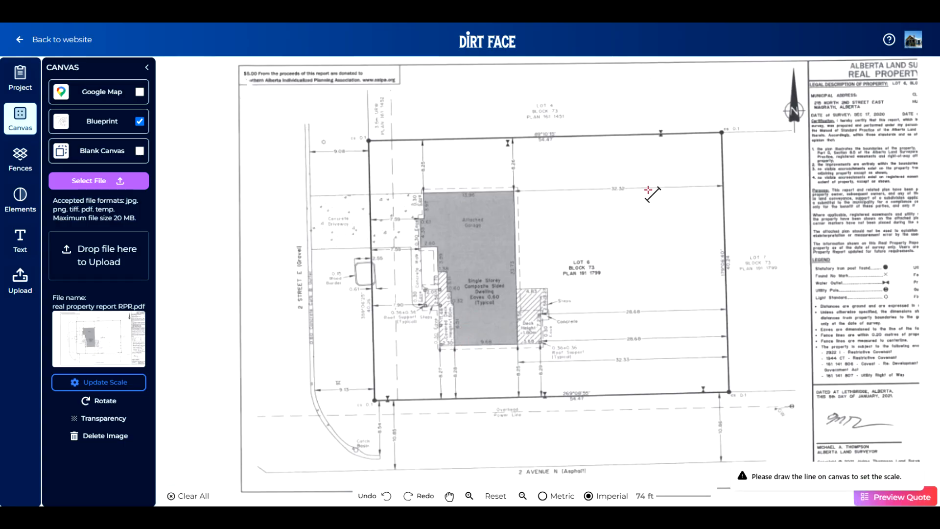
pyautogui.scroll(4, 631, 203)
pyautogui.scroll(2, 629, 199)
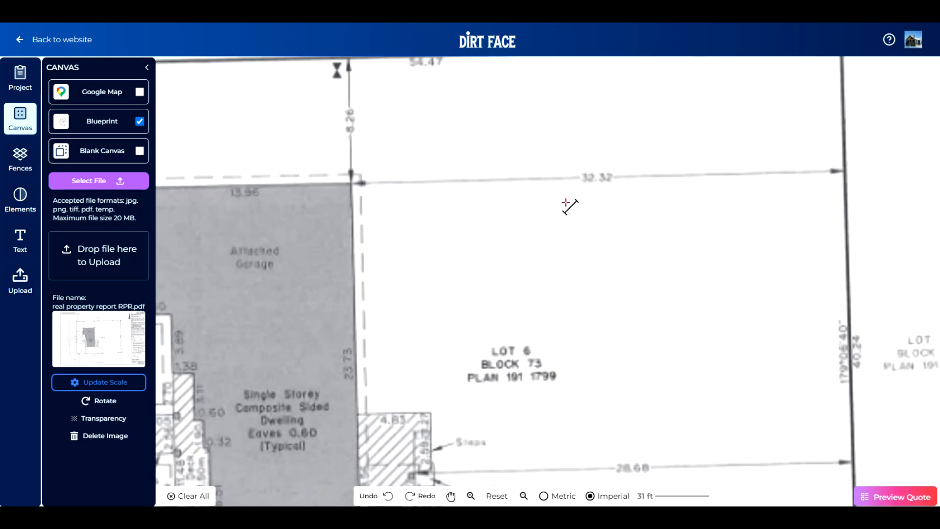
pyautogui.moveTo(351, 183); pyautogui.dragTo(845, 171)
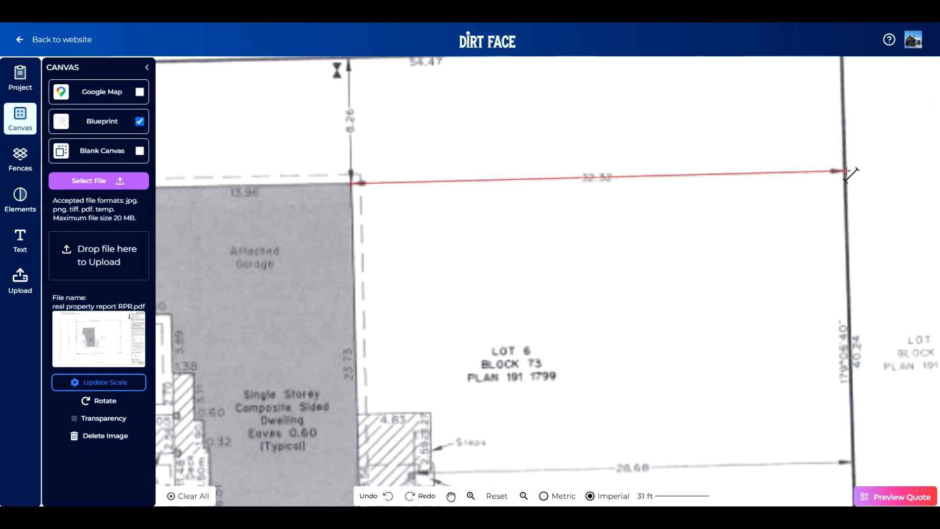
pyautogui.click(487, 321)
pyautogui.write('32.32')
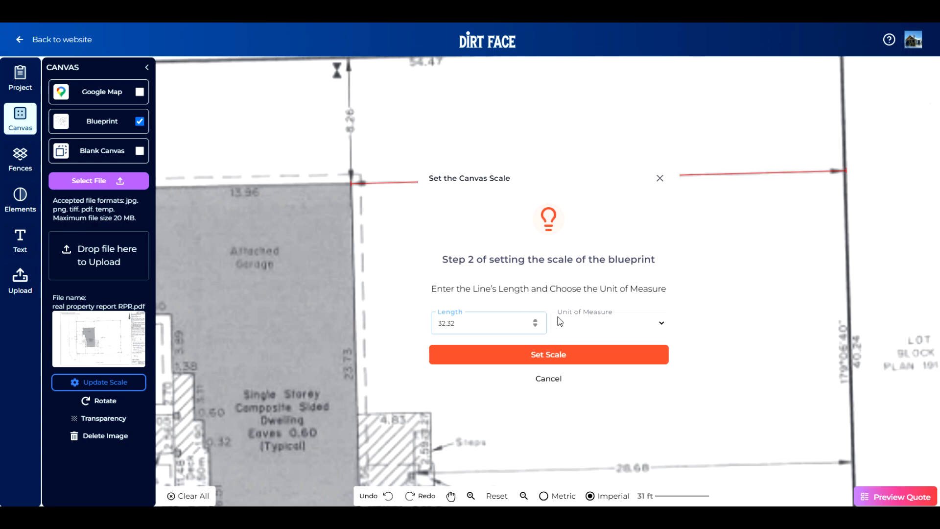
pyautogui.click(593, 321)
pyautogui.click(565, 352)
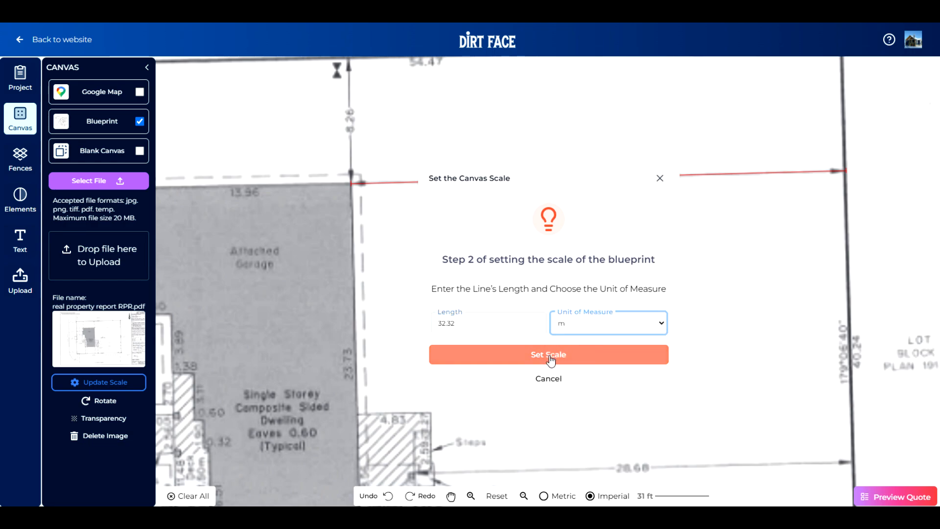
pyautogui.click(550, 360)
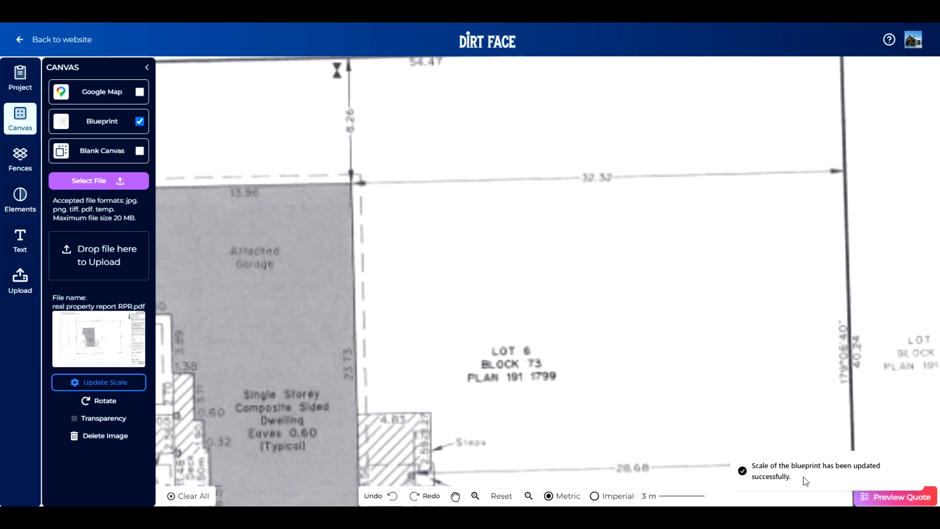
# - Rotate the blueprint through four quarter turns back to its original orientation
pyautogui.scroll(-5, 513, 250)
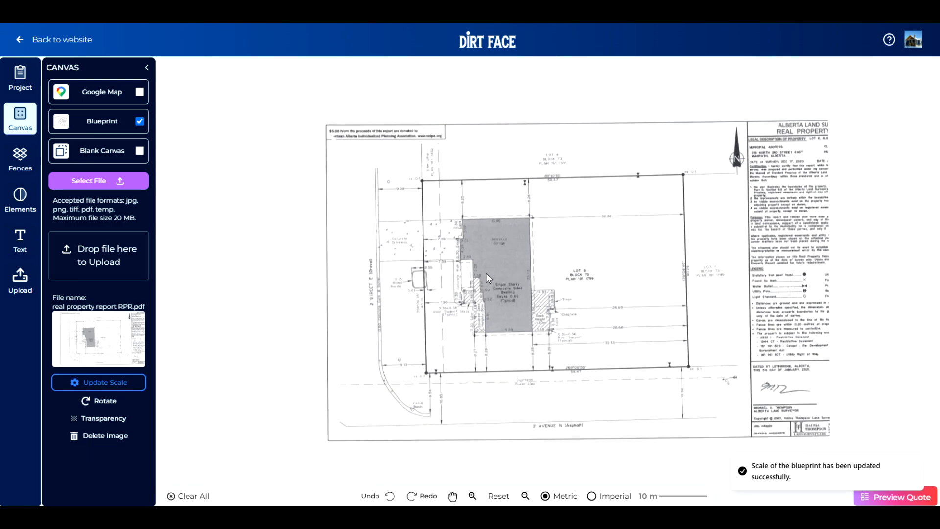
pyautogui.scroll(-1, 485, 272)
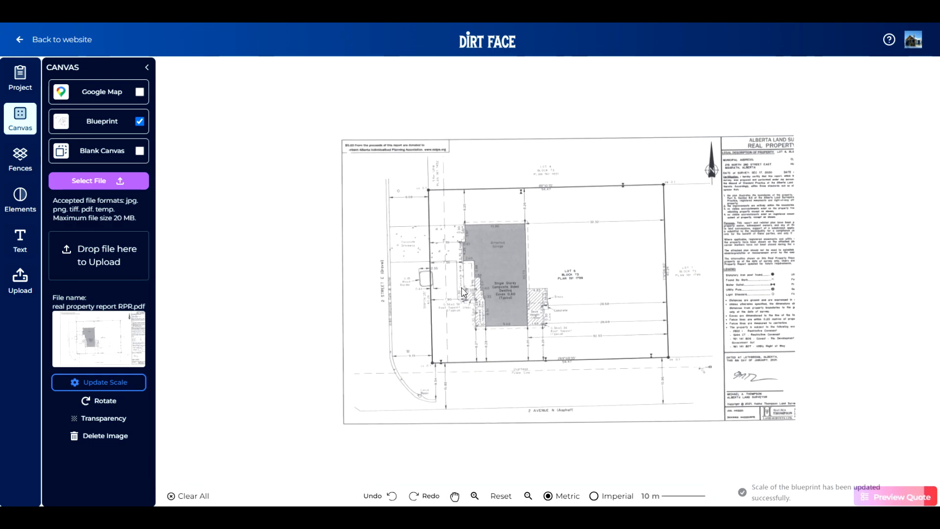
pyautogui.click(93, 404)
pyautogui.click(93, 404)
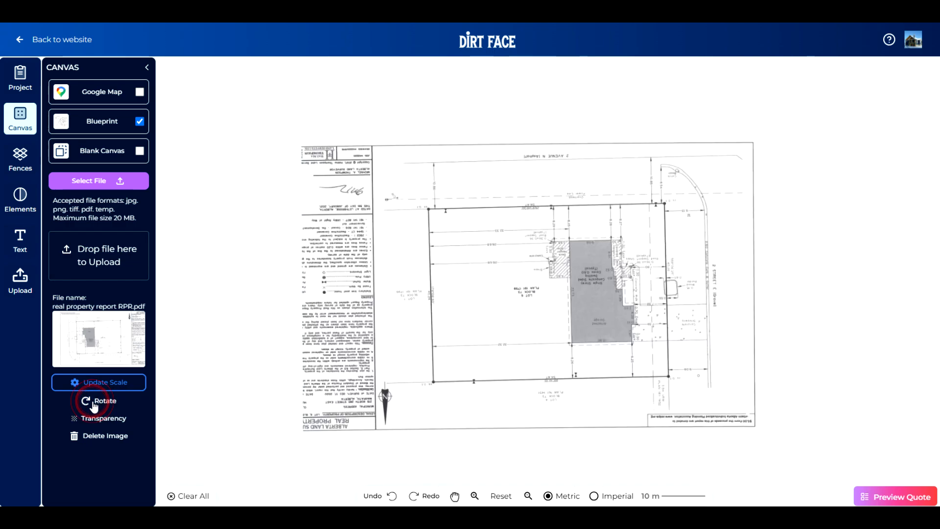
pyautogui.click(93, 405)
pyautogui.click(92, 406)
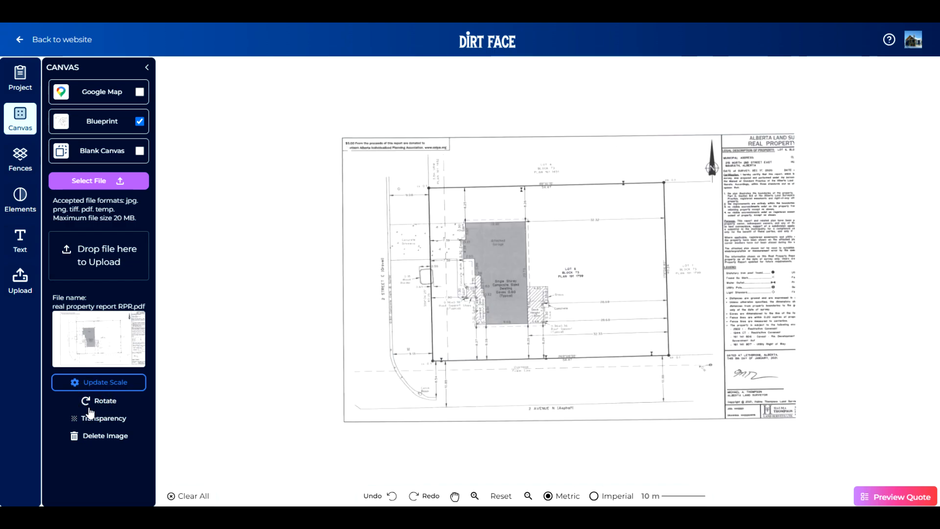
# - Fade the blueprint by lowering its transparency setting to roughly a third of the range
pyautogui.click(85, 418)
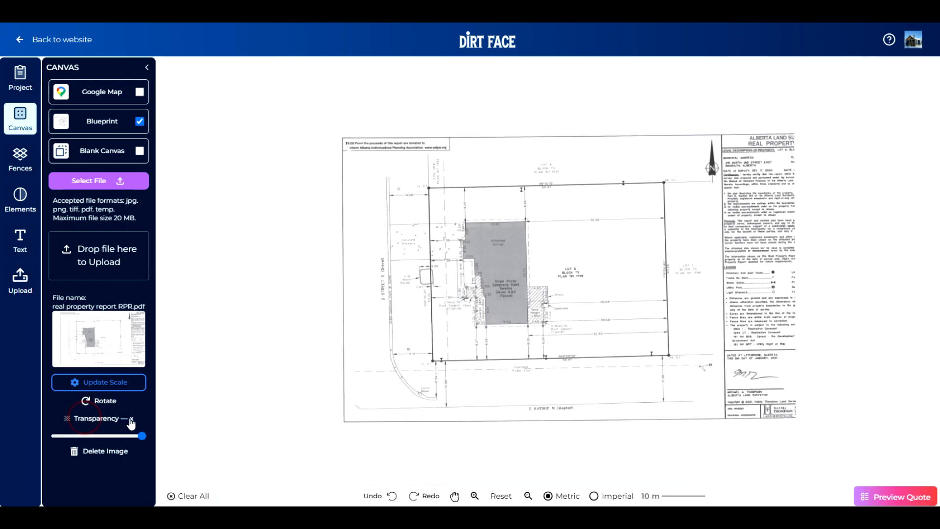
pyautogui.moveTo(141, 435); pyautogui.dragTo(83, 442)
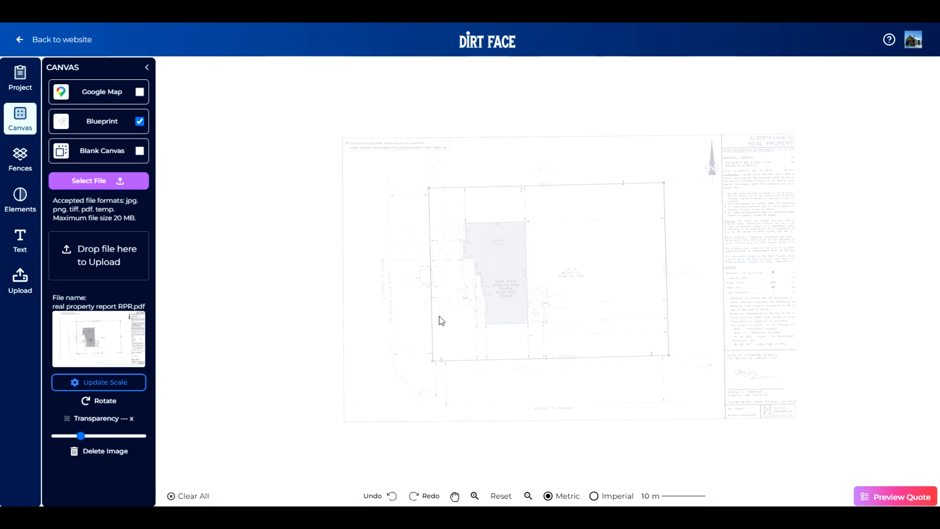
pyautogui.scroll(2, 694, 172)
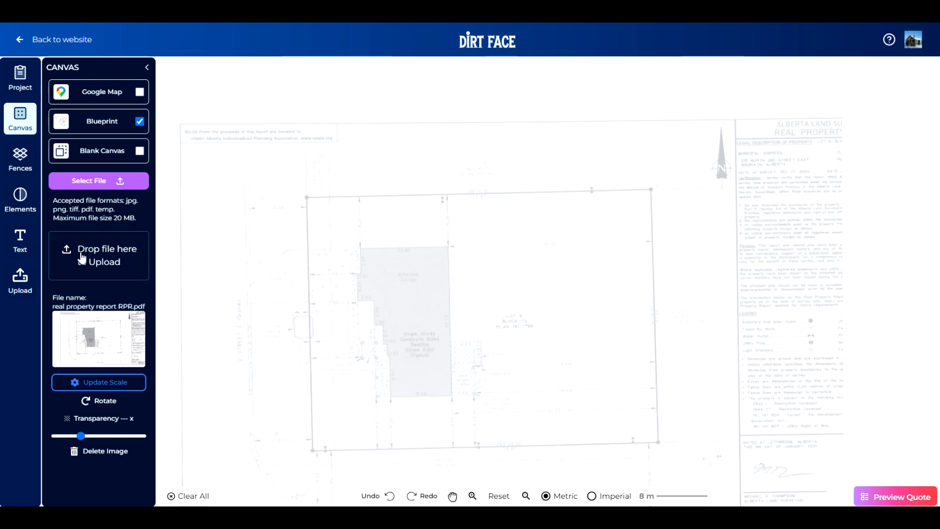
# - Draw a wood fence from the garage's northeast corner around the lot to the house's south side, in sections about 8, 32, 40, 36 and 7.5 m
pyautogui.click(22, 156)
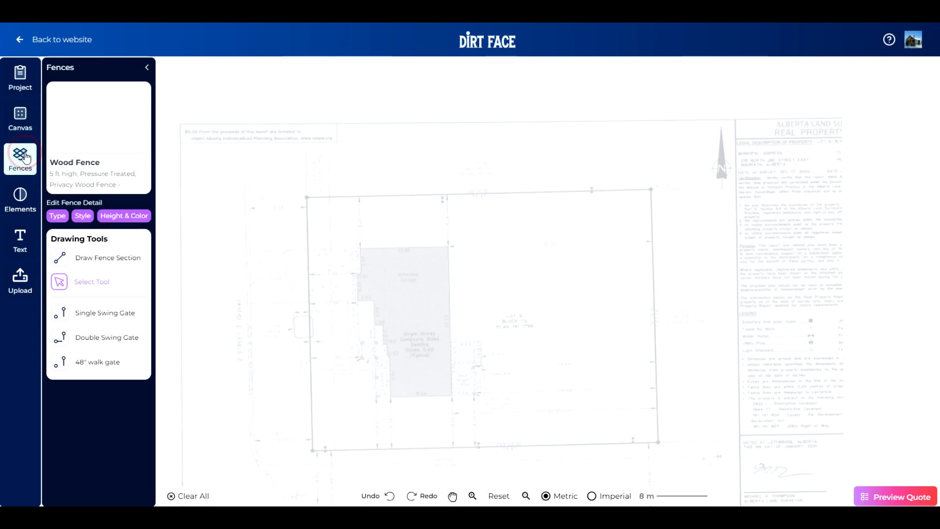
pyautogui.click(67, 264)
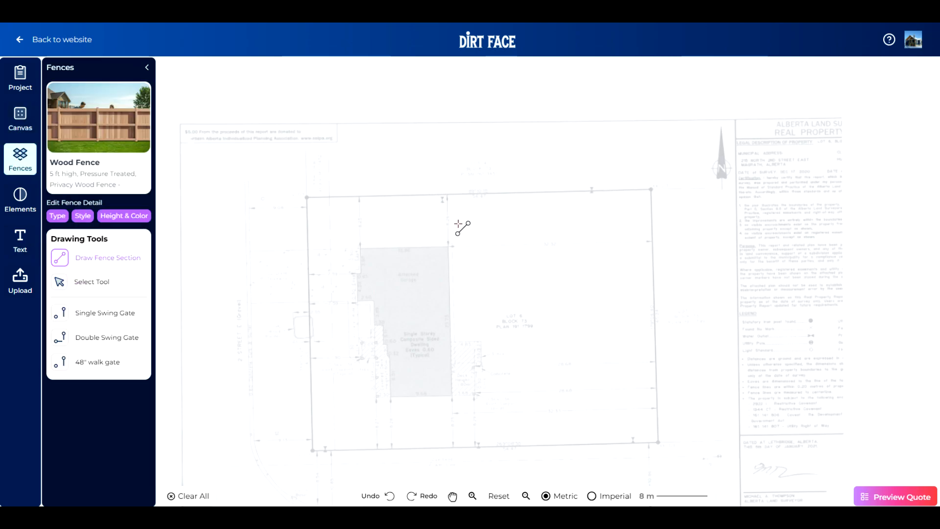
pyautogui.scroll(2, 475, 231)
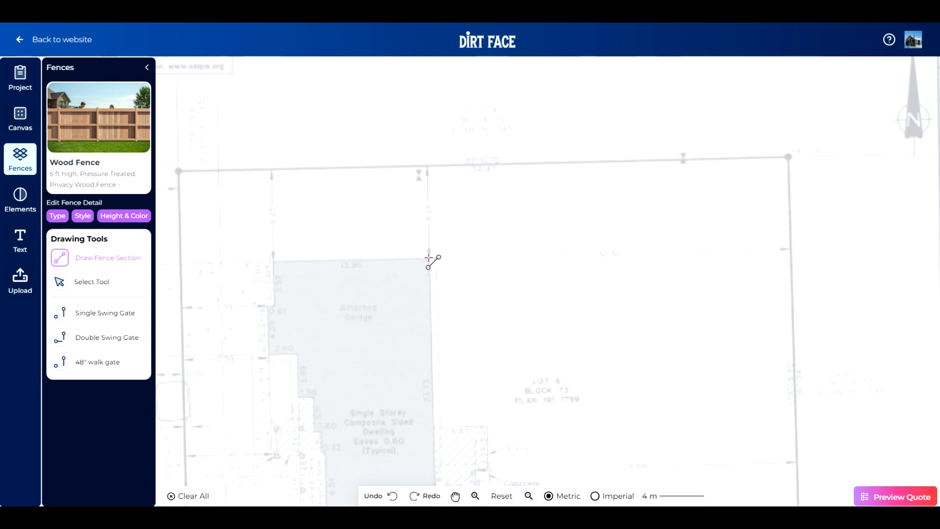
pyautogui.moveTo(428, 257); pyautogui.dragTo(790, 156)
pyautogui.scroll(-1, 585, 120)
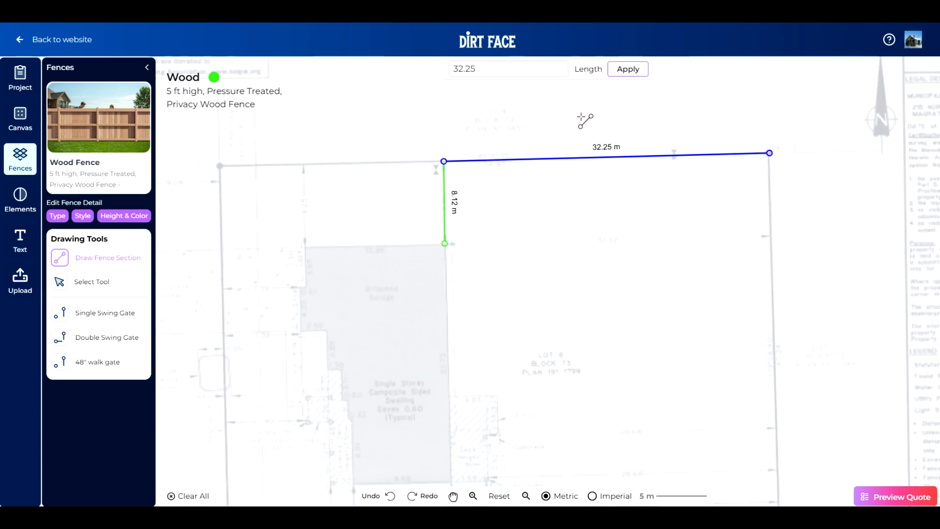
pyautogui.scroll(-1, 585, 120)
pyautogui.moveTo(719, 143); pyautogui.dragTo(458, 388)
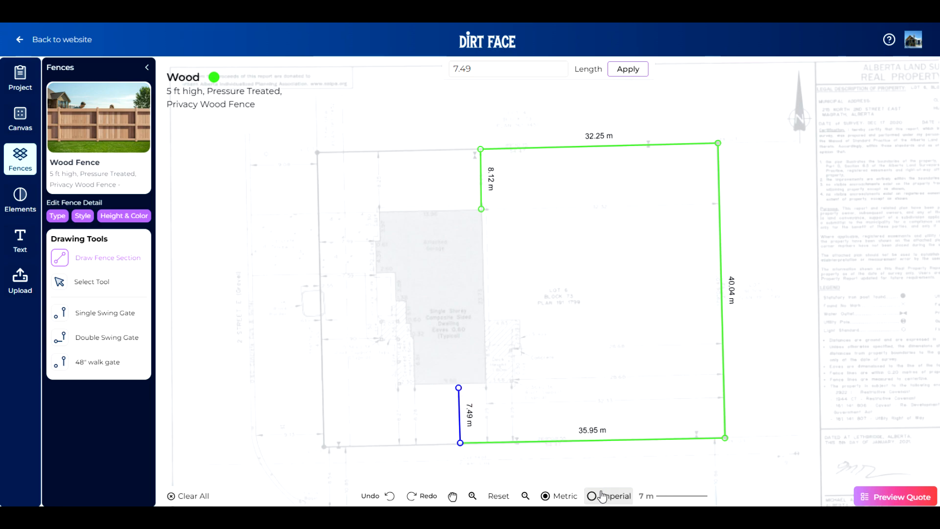
# - Set the drawing units to Imperial, and change the canvas to Google Map, agreeing to clear the existing drawing
pyautogui.click(601, 495)
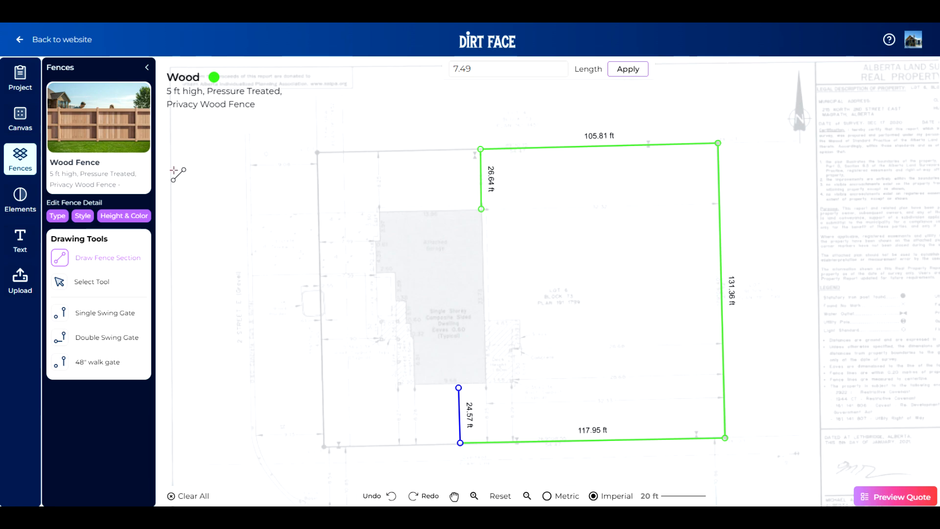
pyautogui.click(18, 116)
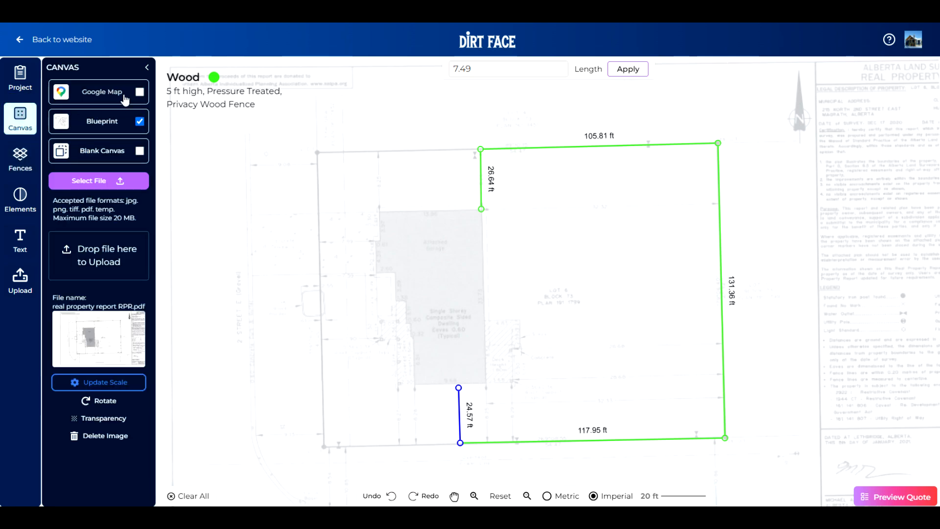
pyautogui.click(126, 93)
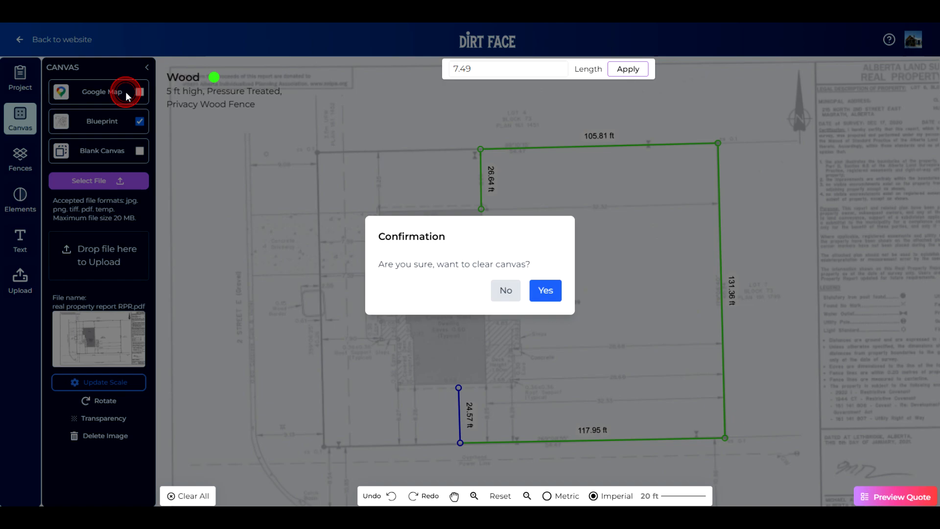
pyautogui.click(545, 290)
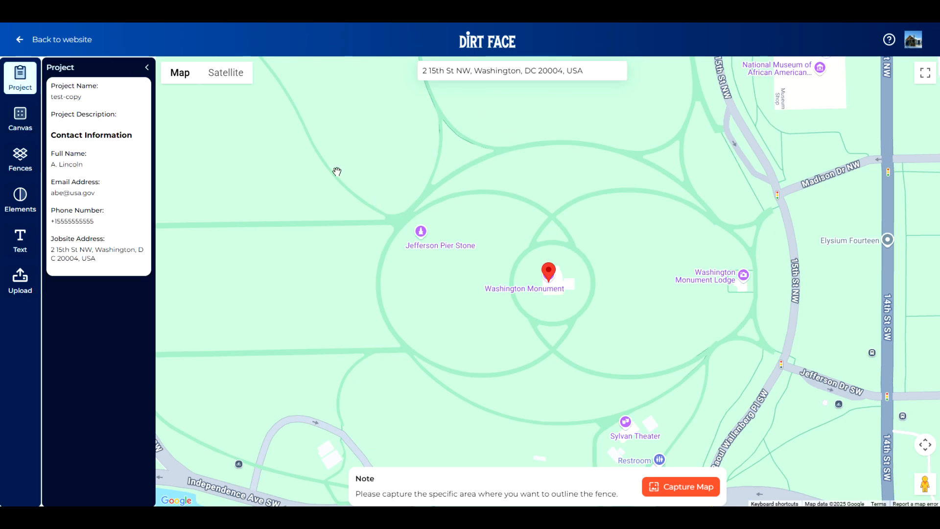
# - Capture the Washington Monument grounds and the area to their east as a satellite map with the labels hidden
pyautogui.moveTo(189, 75)
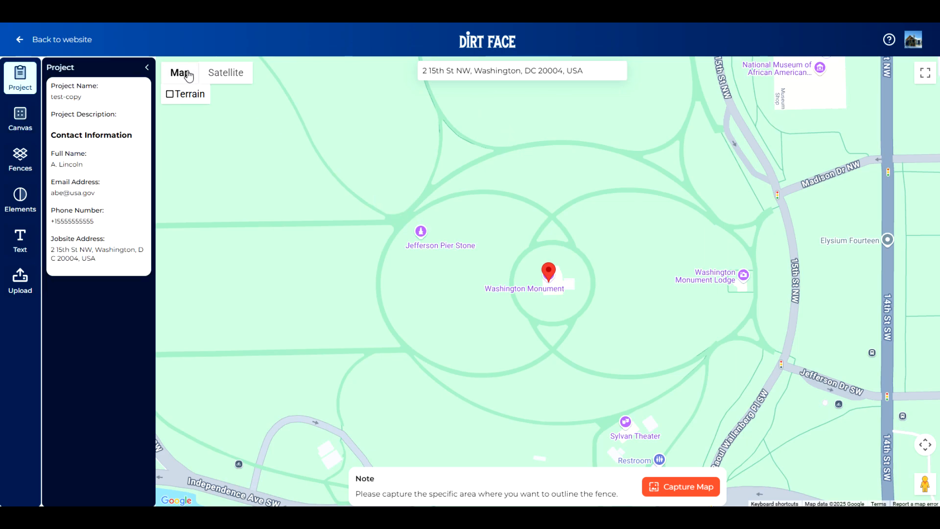
pyautogui.click(214, 73)
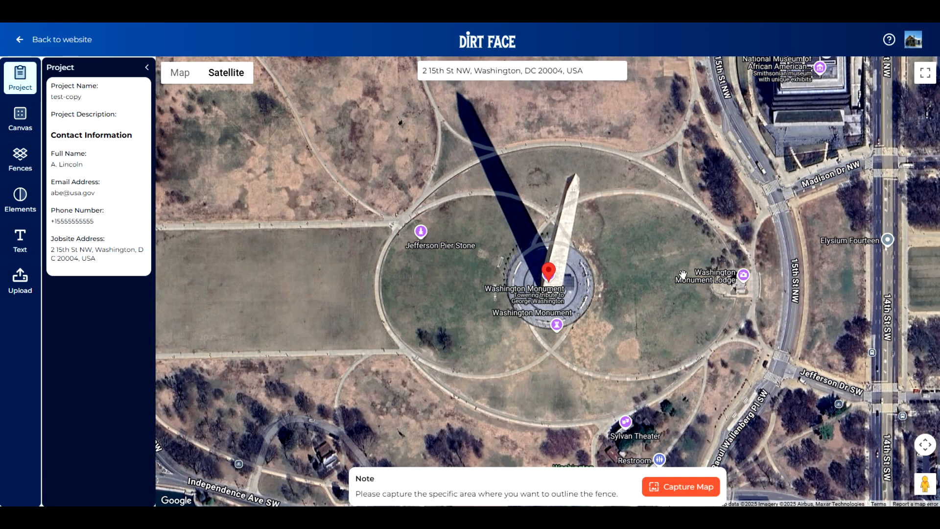
pyautogui.scroll(4, 728, 291)
pyautogui.scroll(-3, 728, 291)
pyautogui.scroll(1, 728, 290)
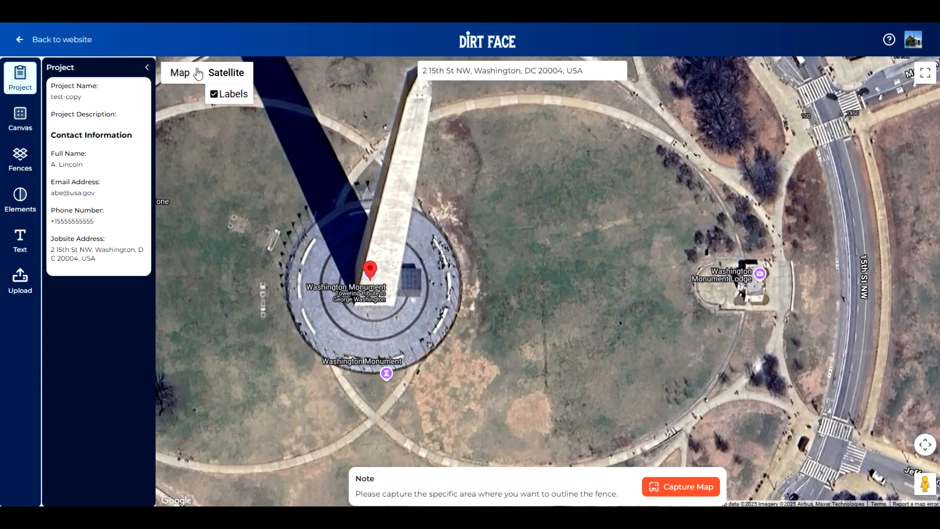
pyautogui.click(214, 94)
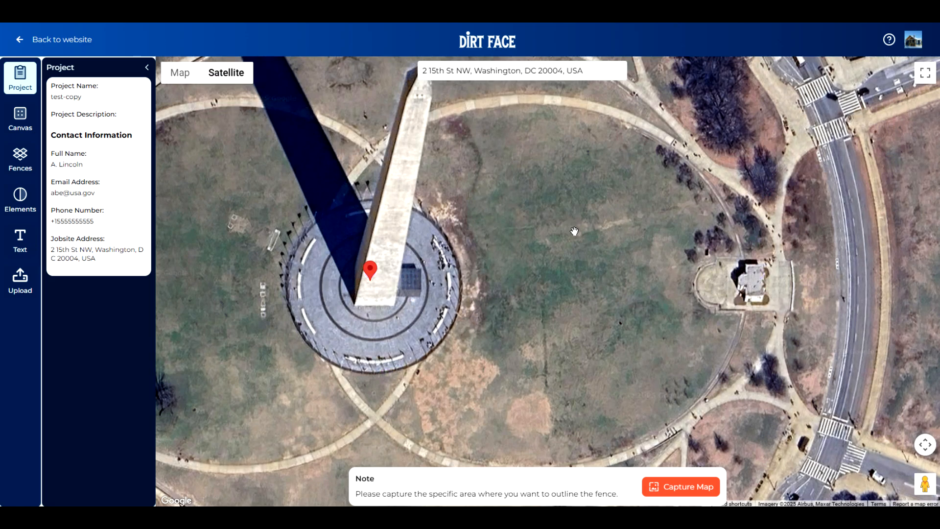
pyautogui.moveTo(514, 247); pyautogui.dragTo(504, 249)
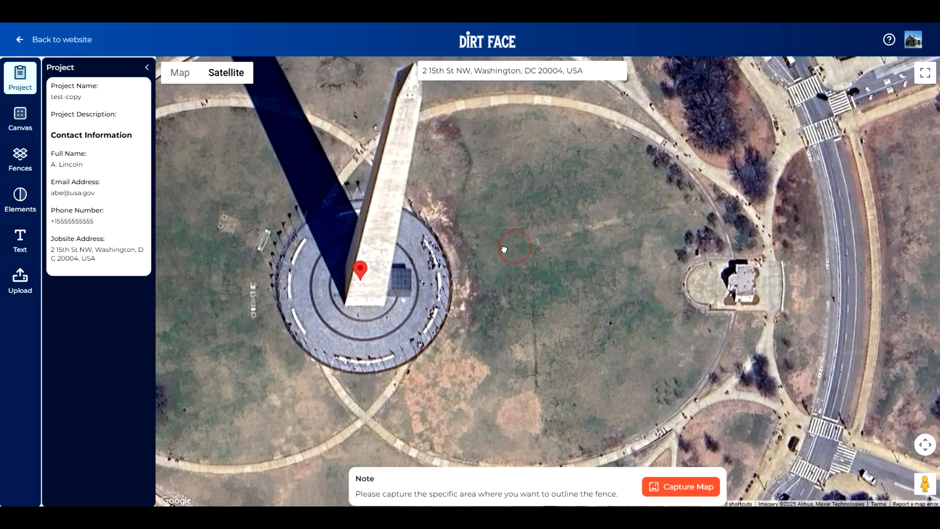
pyautogui.click(703, 489)
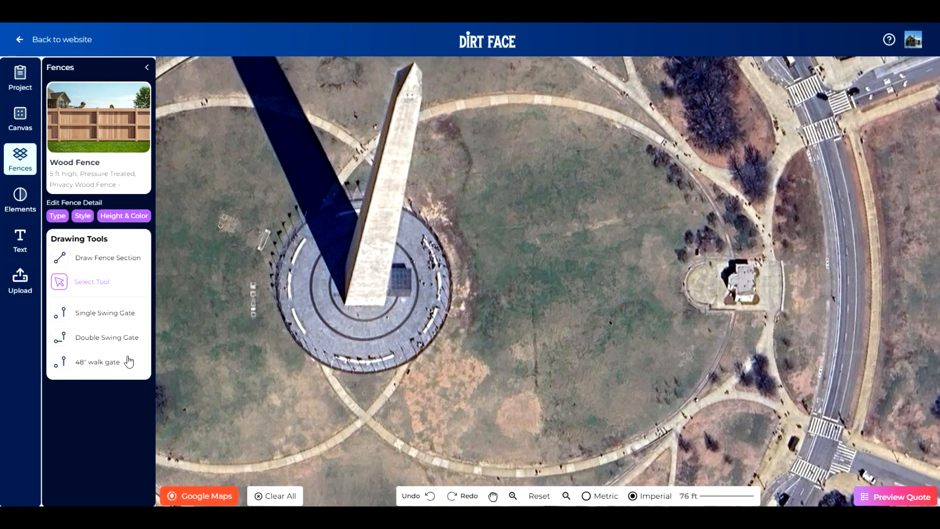
# - Start drawing a wood fence section on the captured satellite map
pyautogui.click(60, 257)
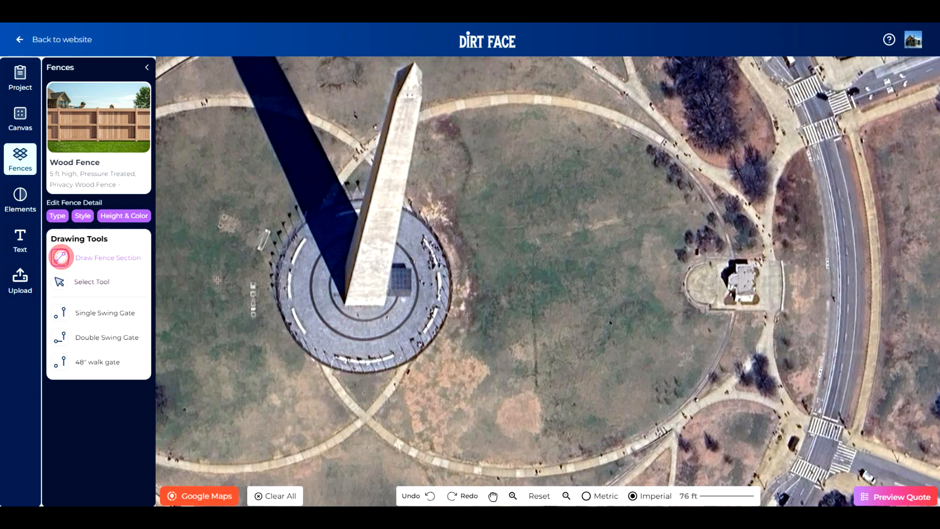